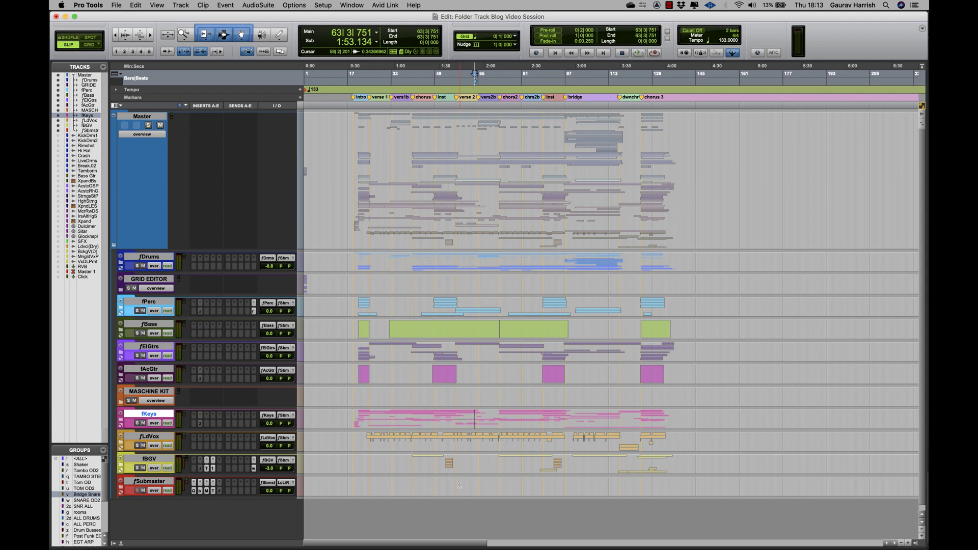
# Step: Select the Master folder track at the top of the edit window
pyautogui.click(142, 117)
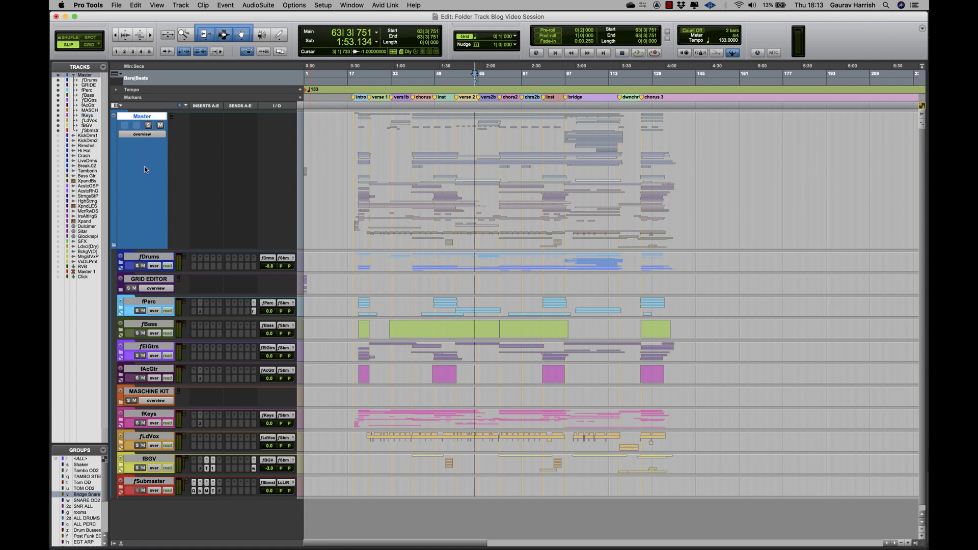
# Step: Hide Master's member tracks, enlarge the folder track, then cut, copy and paste ranges near bar 143
pyautogui.hotkey('ctrl', 'alt', 'shift', 'h')
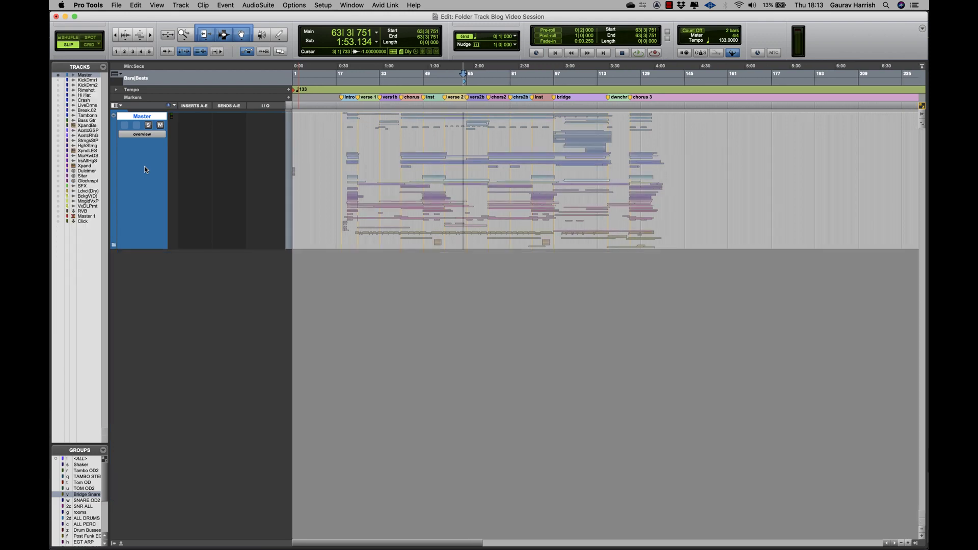
pyautogui.hotkey('ctrl', 'Down')
pyautogui.moveTo(468, 73)
pyautogui.mouseDown()
pyautogui.moveTo(444, 73)
pyautogui.moveTo(511, 73)
pyautogui.mouseUp()
pyautogui.press('super+x')
pyautogui.press('super+c')
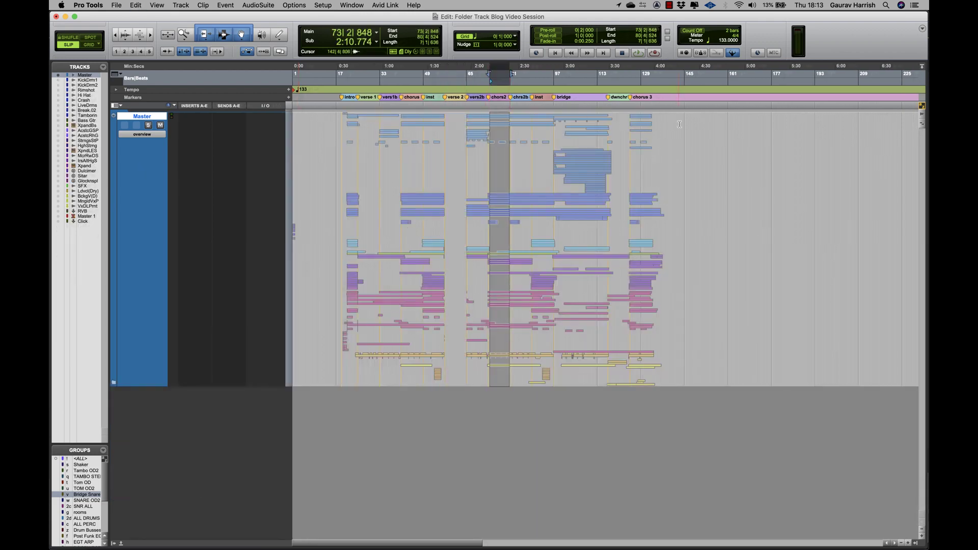
pyautogui.moveTo(679, 73); pyautogui.dragTo(700, 72)
pyautogui.press('super+v')
pyautogui.press('super+v')
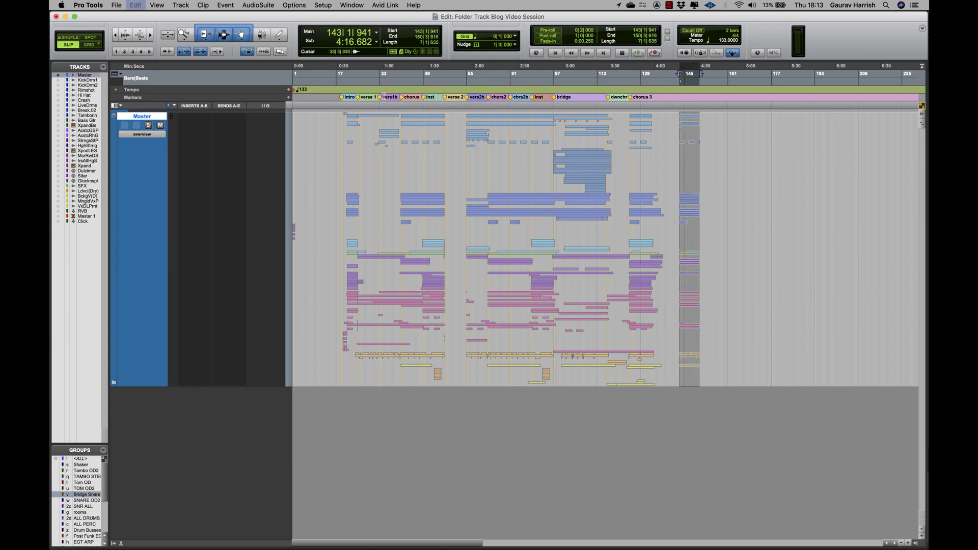
# Step: Name the marker 'Chorus', duplicate Master with all member tracks, and start renaming Master.dup1
pyautogui.press('Return')
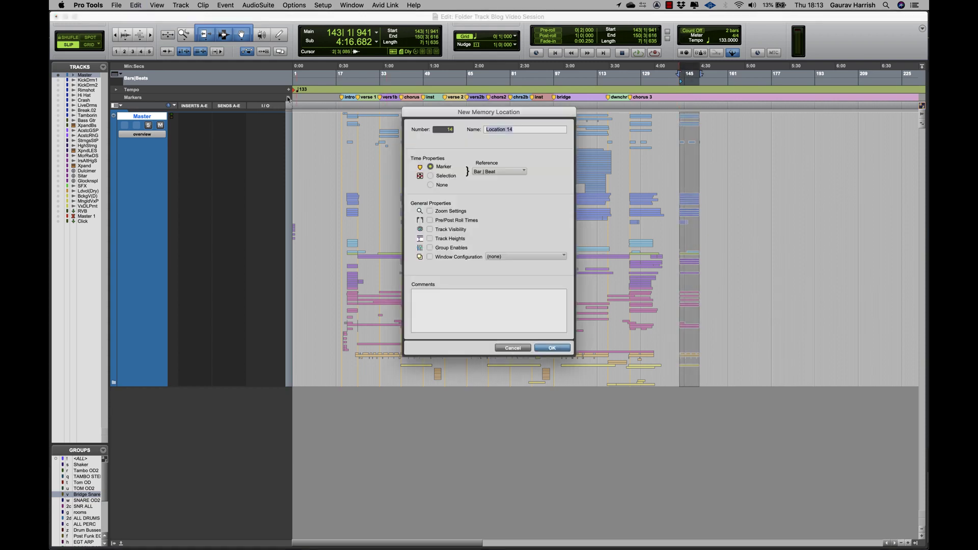
pyautogui.write('Chorus 2')
pyautogui.press('Return')
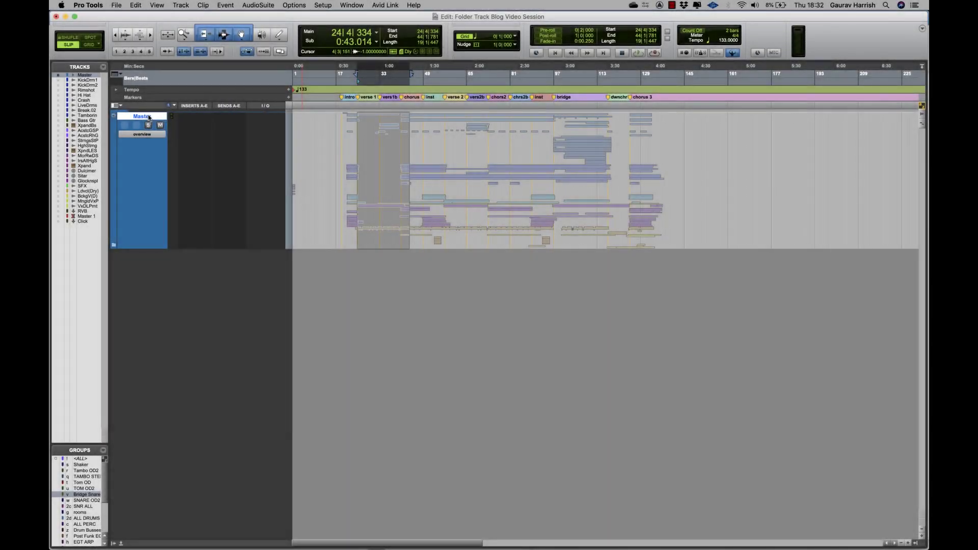
pyautogui.rightClick(149, 117)
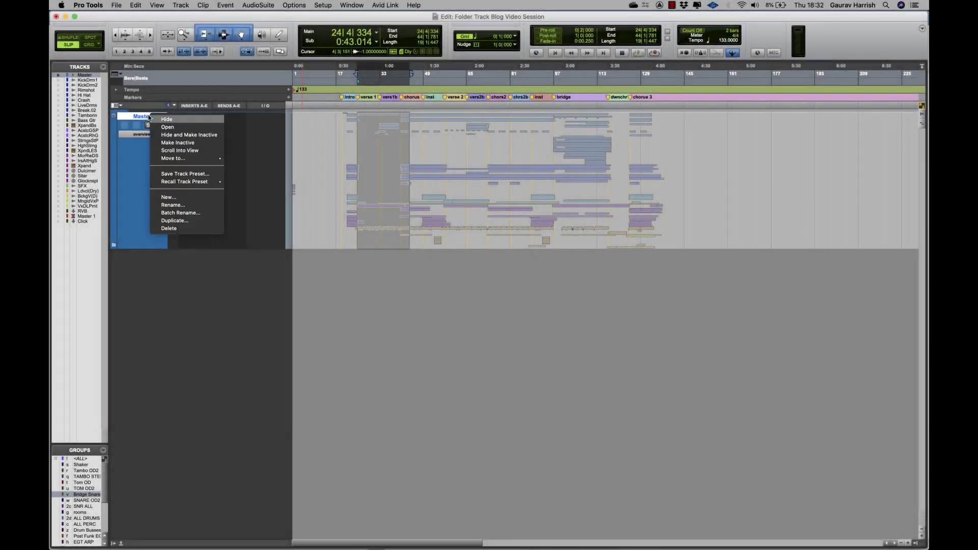
pyautogui.click(196, 221)
pyautogui.click(451, 245)
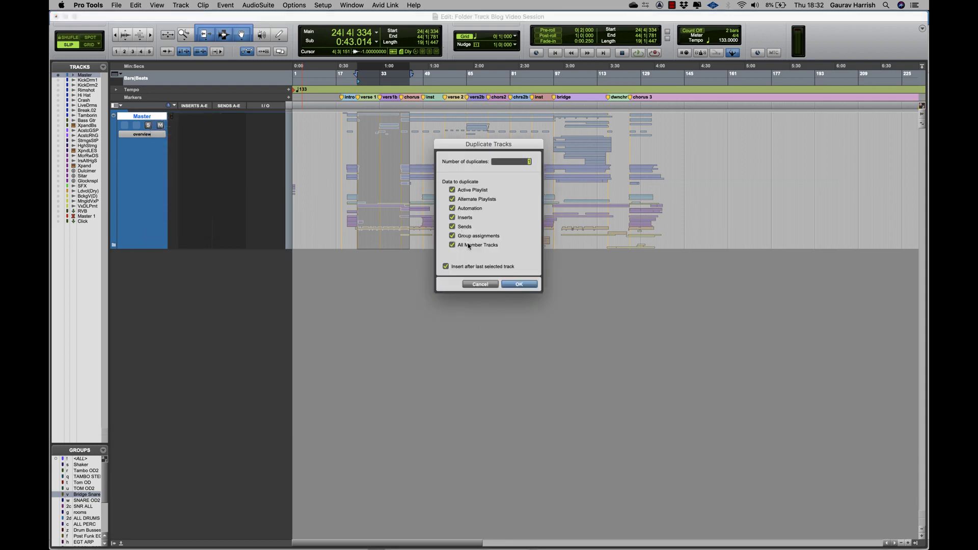
pyautogui.click(521, 285)
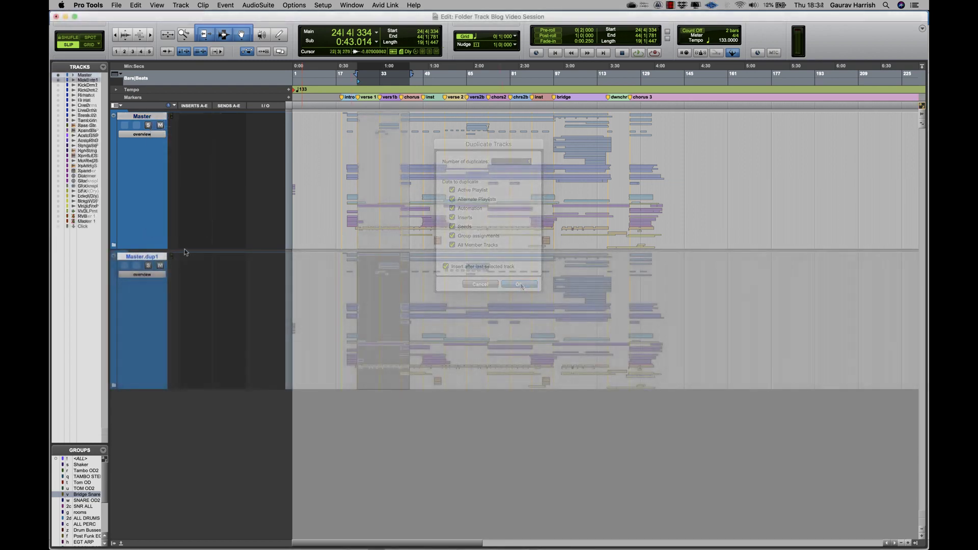
pyautogui.doubleClick(141, 255)
pyautogui.write('Mas')
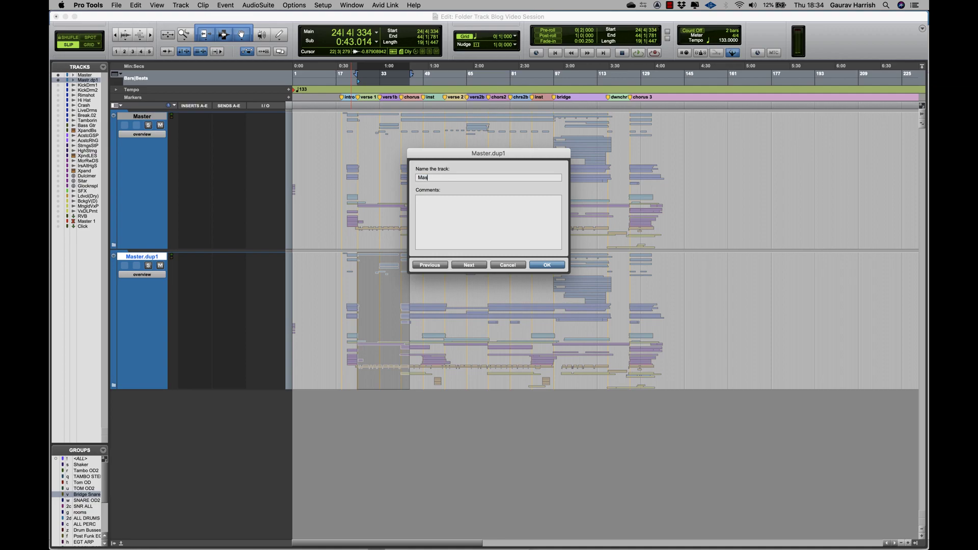
pyautogui.write('ter 2')
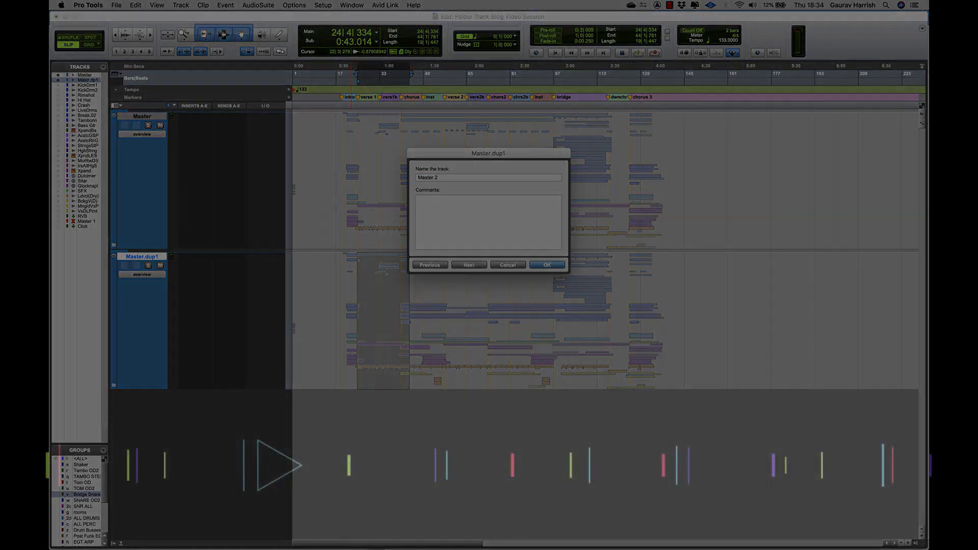